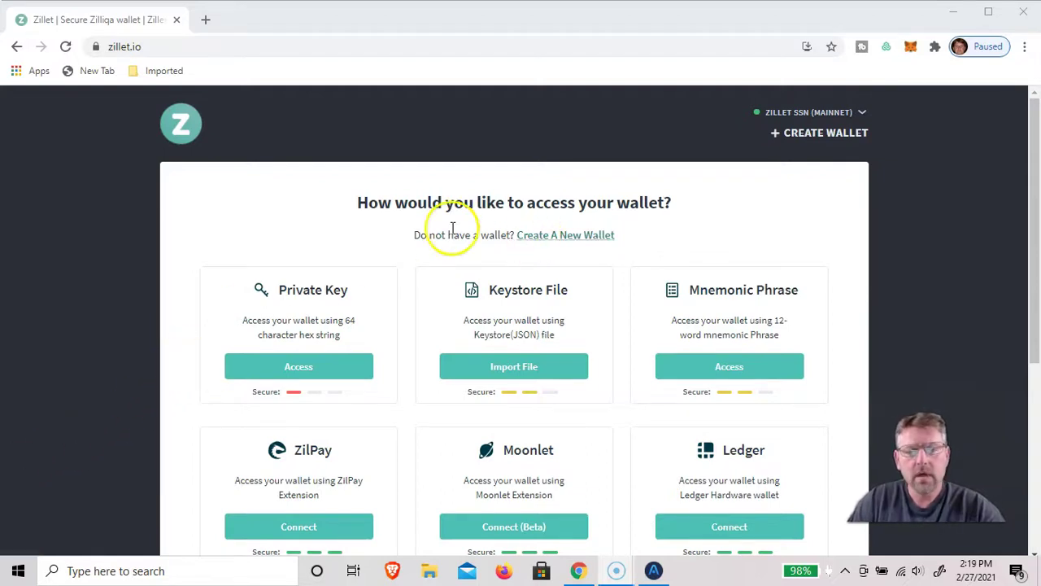
{"action": "scroll", "coordinate": [458, 230], "scroll_direction": "down", "scroll_amount": 1}
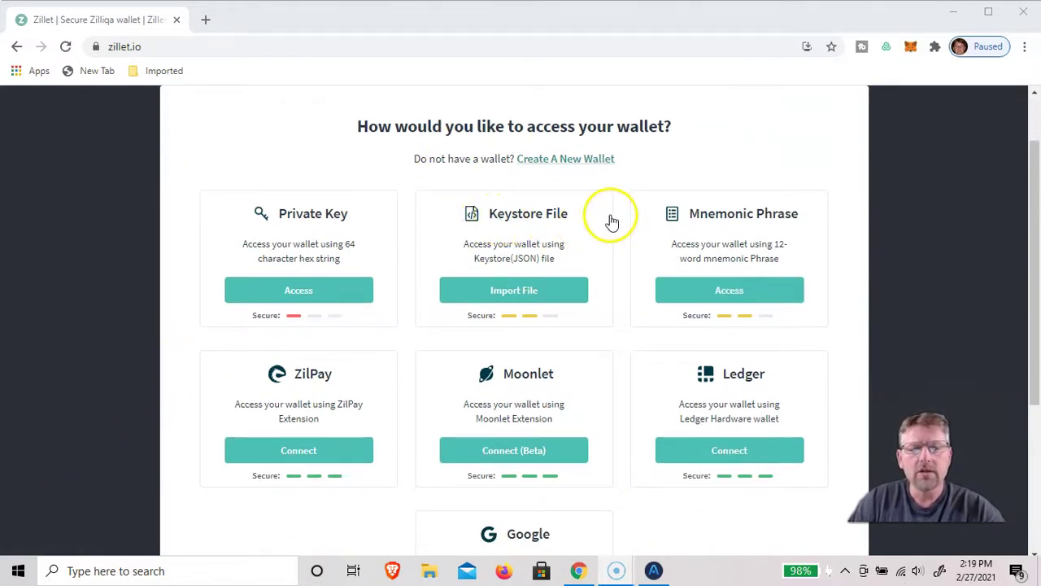
{"action": "scroll", "coordinate": [644, 215], "scroll_direction": "down", "scroll_amount": 1}
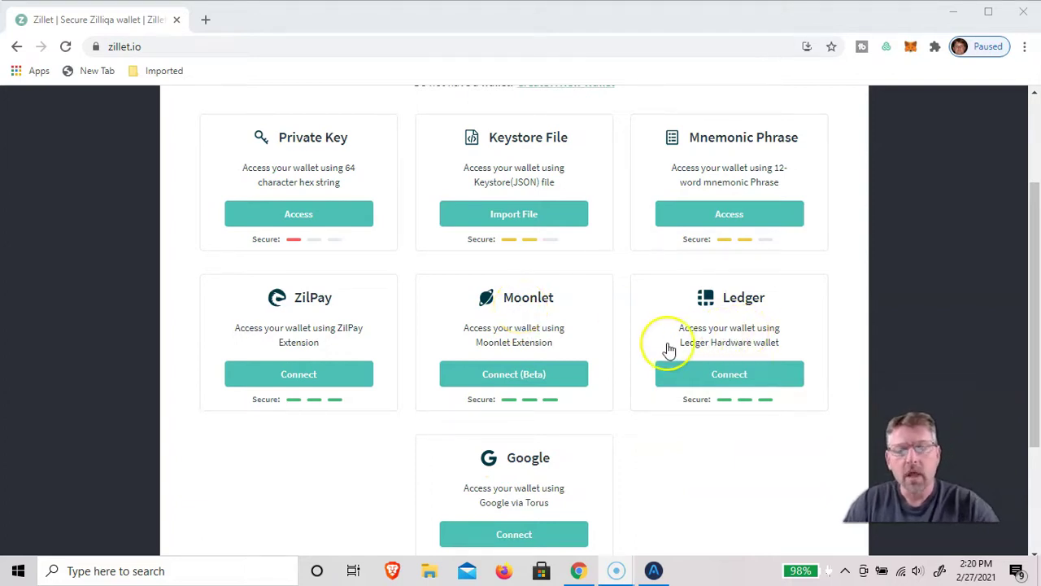
{"action": "scroll", "coordinate": [665, 349], "scroll_direction": "up", "scroll_amount": 2}
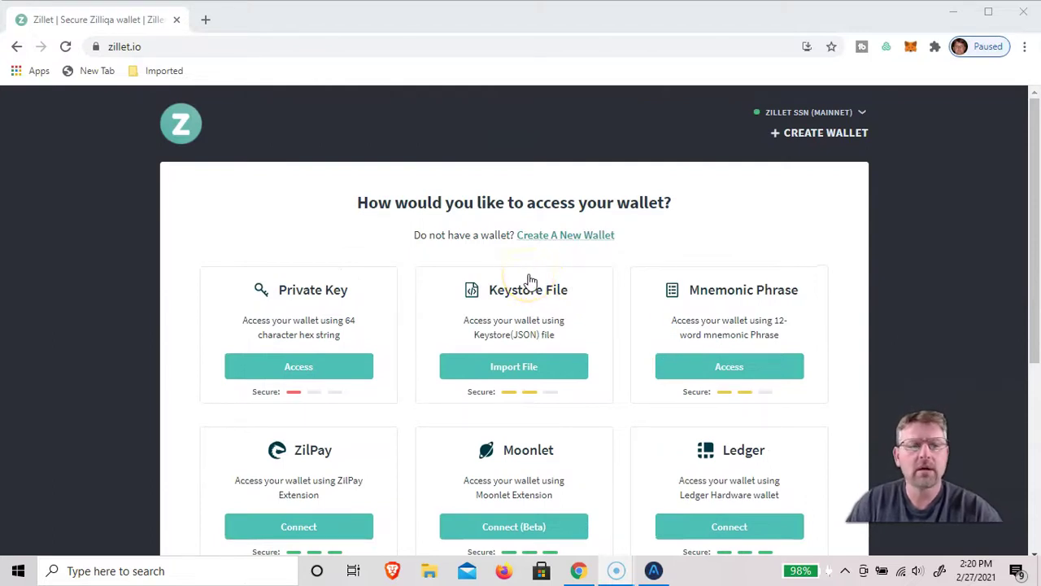
{"action": "scroll", "coordinate": [530, 280], "scroll_direction": "down", "scroll_amount": 2}
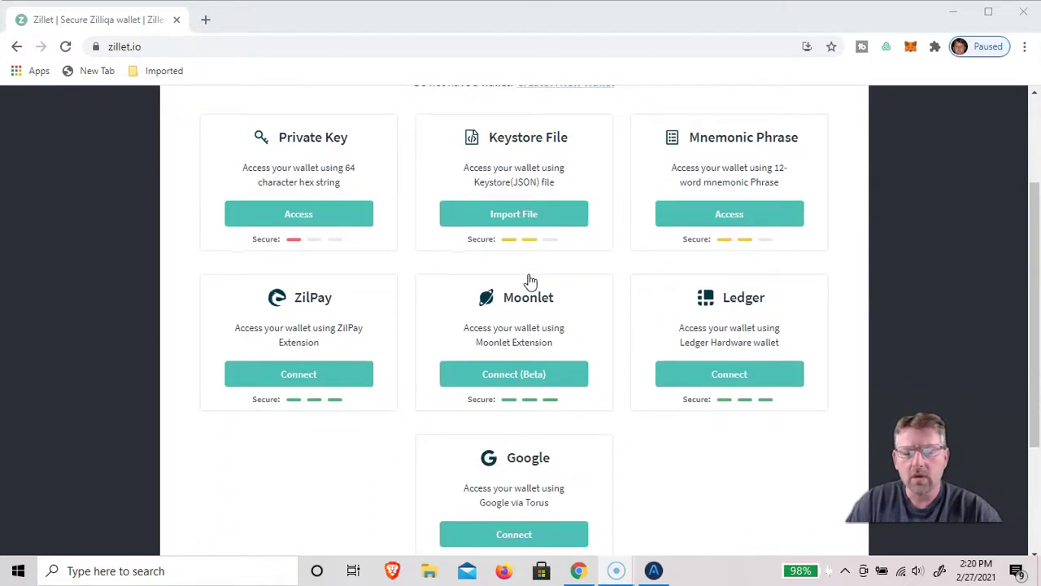
- Switch to Atomic Wallet and open the wallet with the account password
{"action": "left_click", "coordinate": [649, 571]}
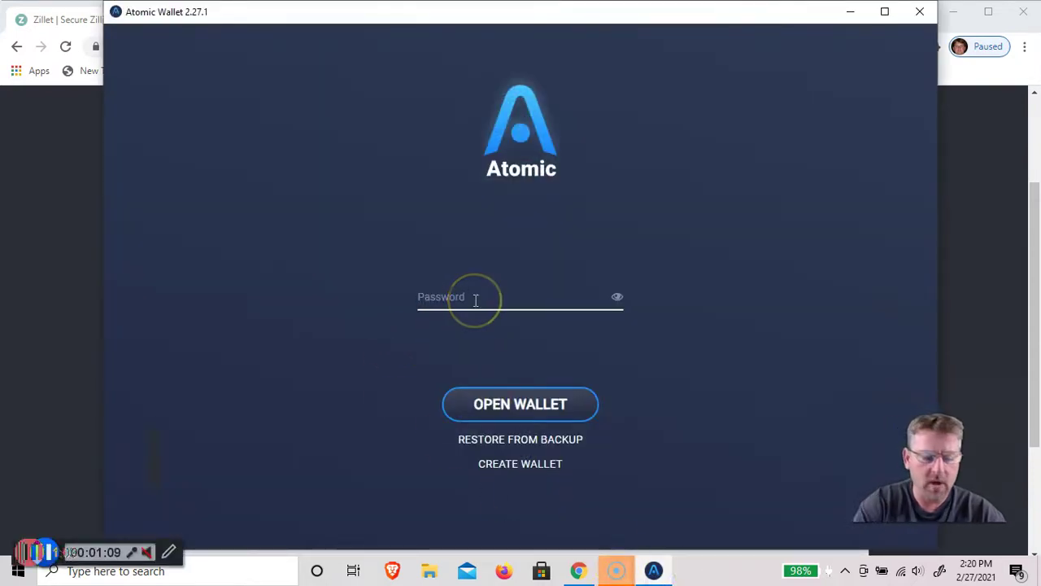
{"action": "type", "text": "*"}
{"action": "type", "text": "******"}
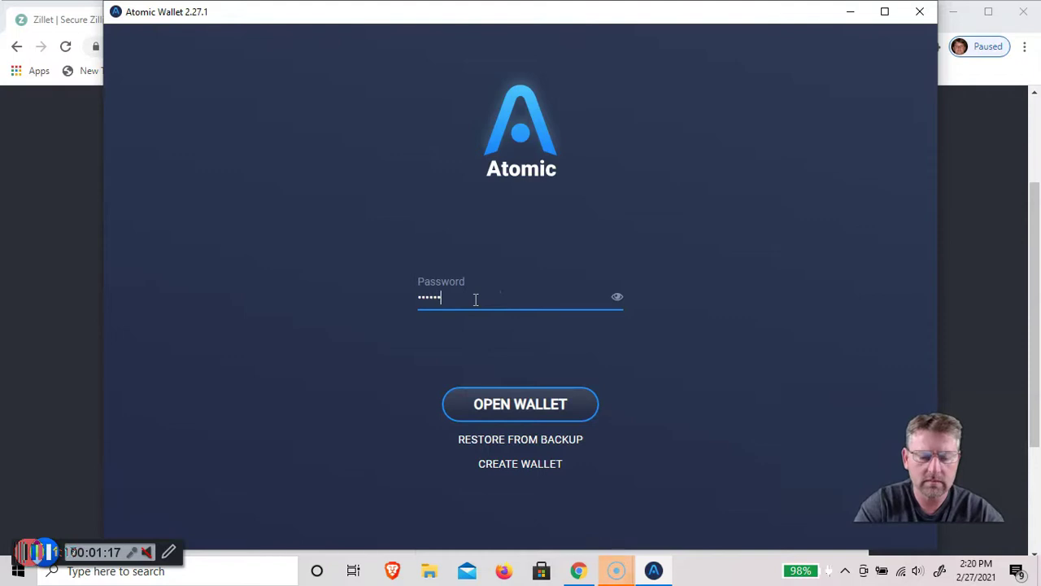
{"action": "key", "text": "Return"}
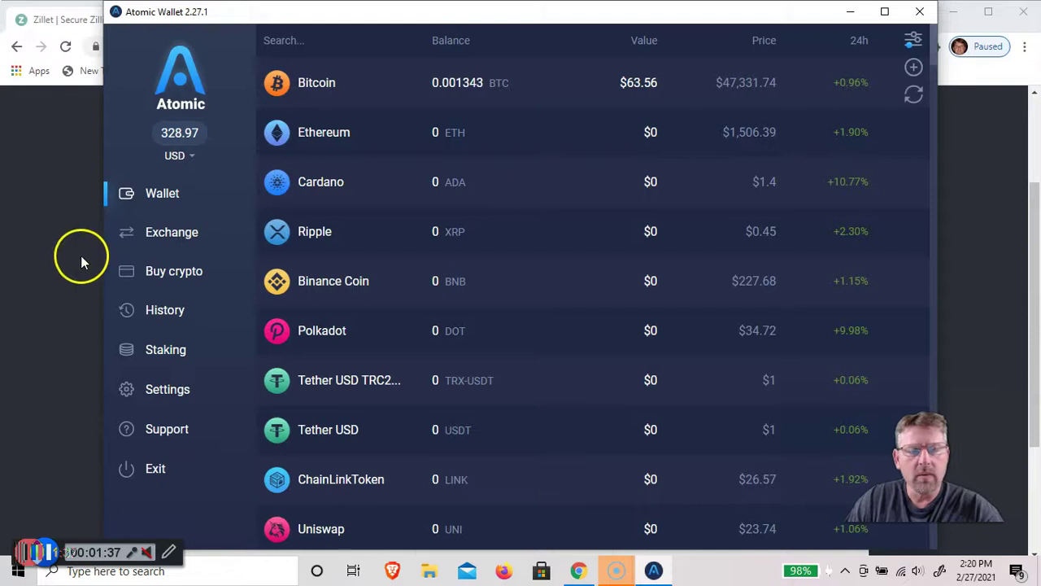
- Show the private keys from the wallet's settings by entering the account password
{"action": "left_click", "coordinate": [165, 391]}
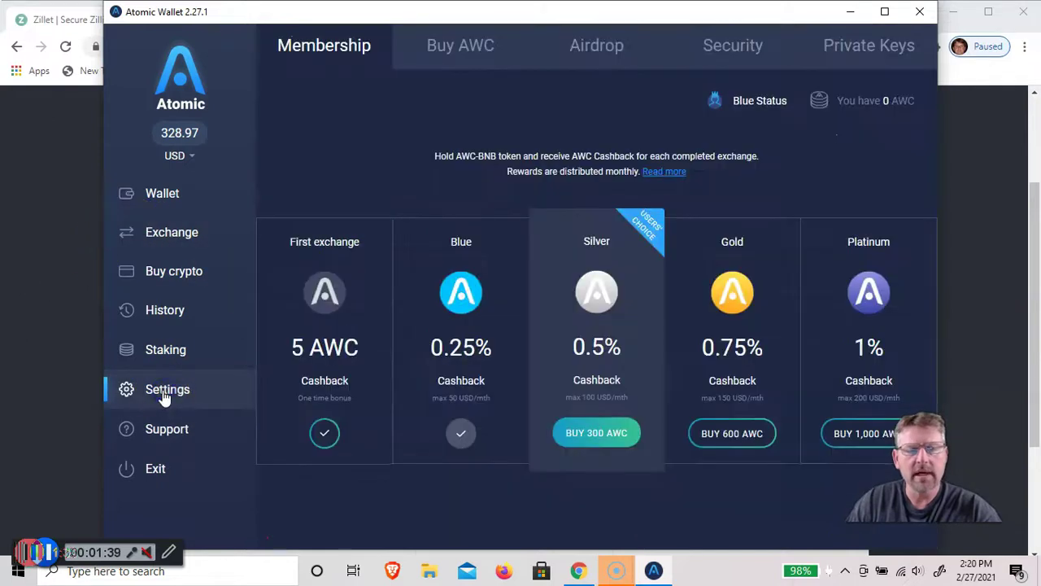
{"action": "left_click", "coordinate": [850, 55]}
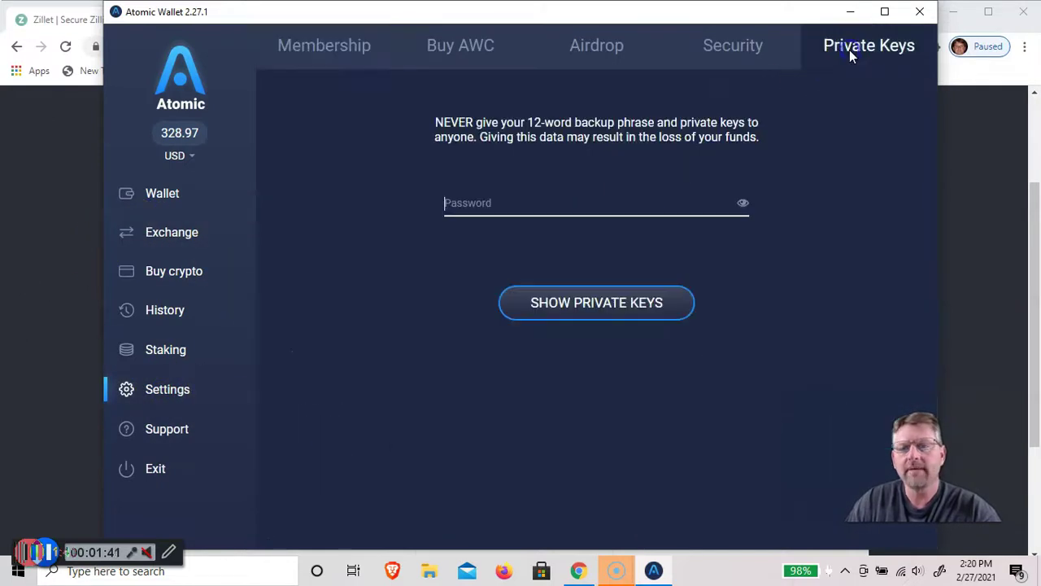
{"action": "left_click", "coordinate": [481, 232]}
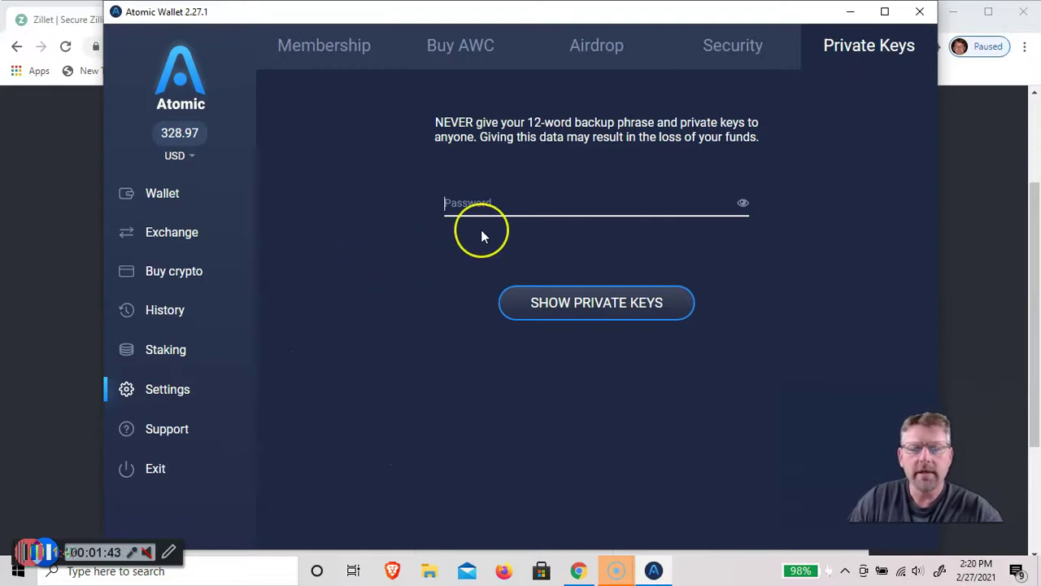
{"action": "type", "text": "•"}
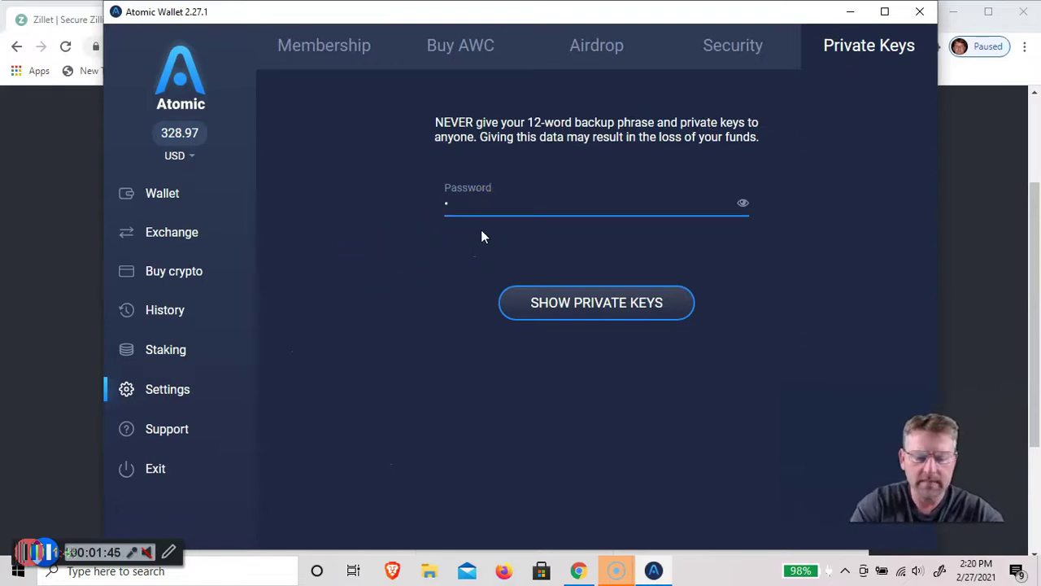
{"action": "type", "text": "•••••"}
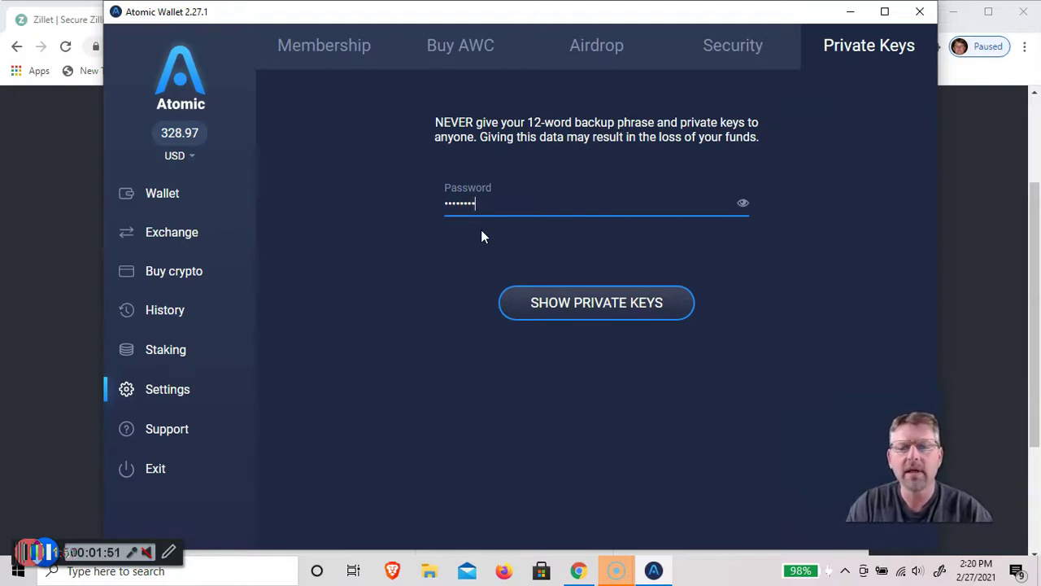
{"action": "left_click", "coordinate": [601, 312]}
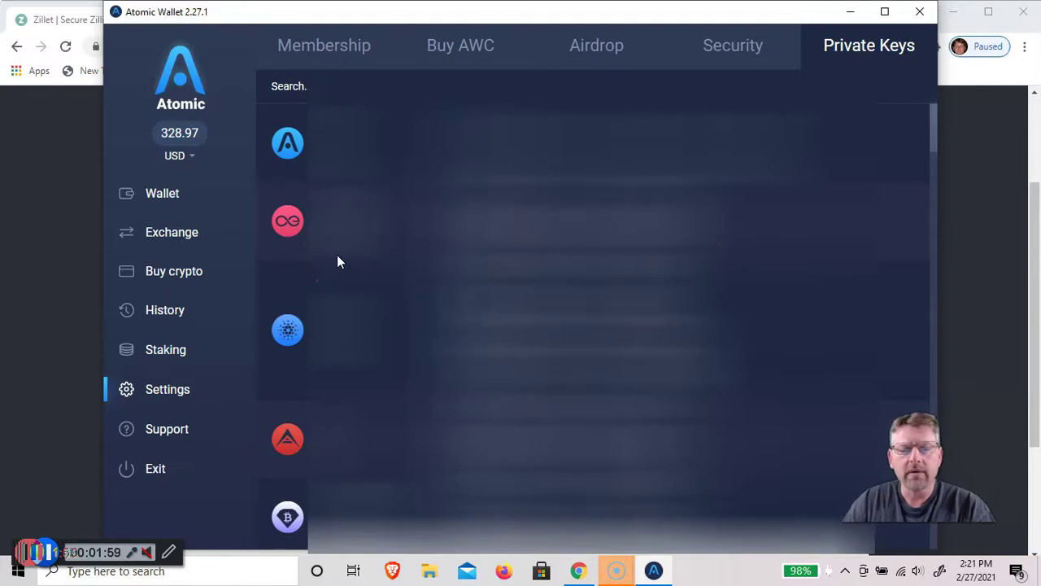
- Find Zilliqa in the list of private keys and copy its private key
{"action": "scroll", "coordinate": [339, 261], "scroll_direction": "down", "scroll_amount": 6}
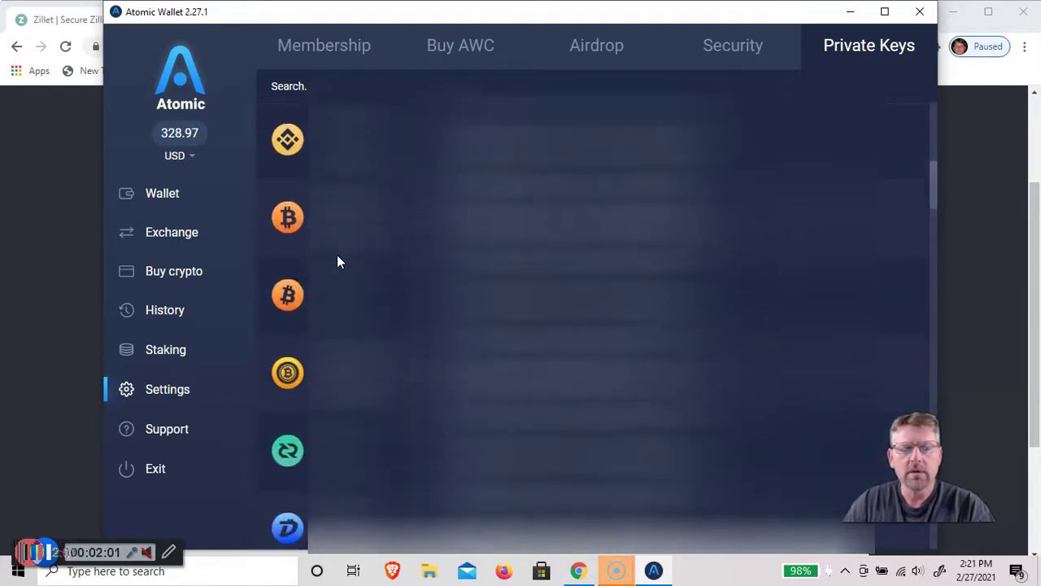
{"action": "scroll", "coordinate": [340, 261], "scroll_direction": "down", "scroll_amount": 8}
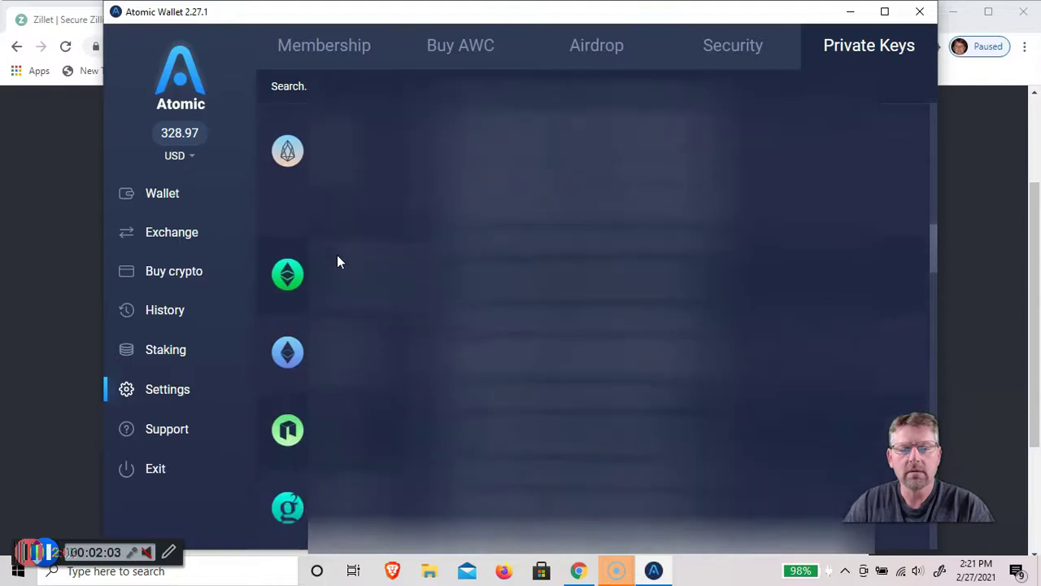
{"action": "scroll", "coordinate": [339, 262], "scroll_direction": "down", "scroll_amount": 8}
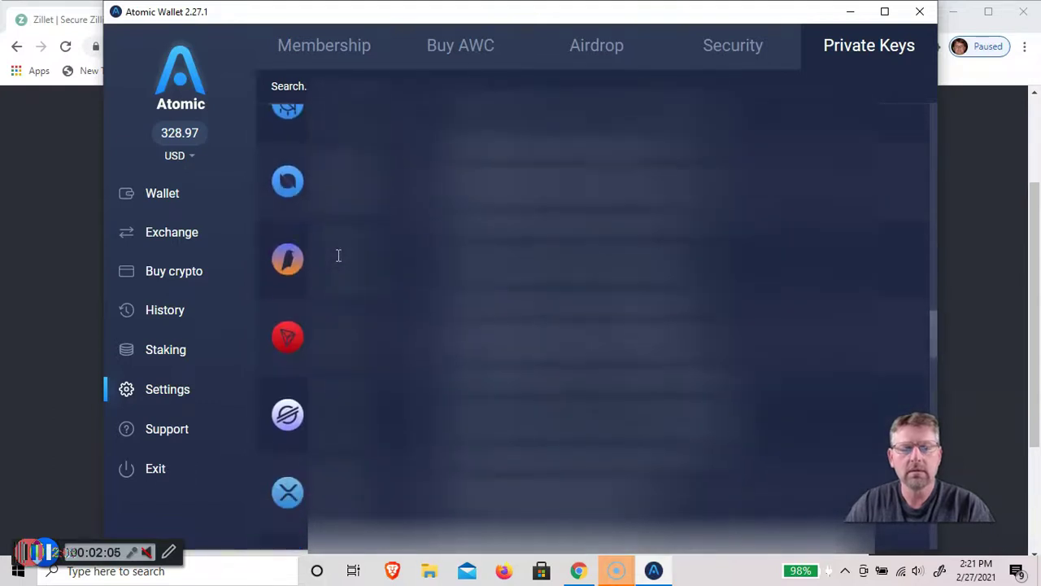
{"action": "scroll", "coordinate": [339, 261], "scroll_direction": "down", "scroll_amount": 8}
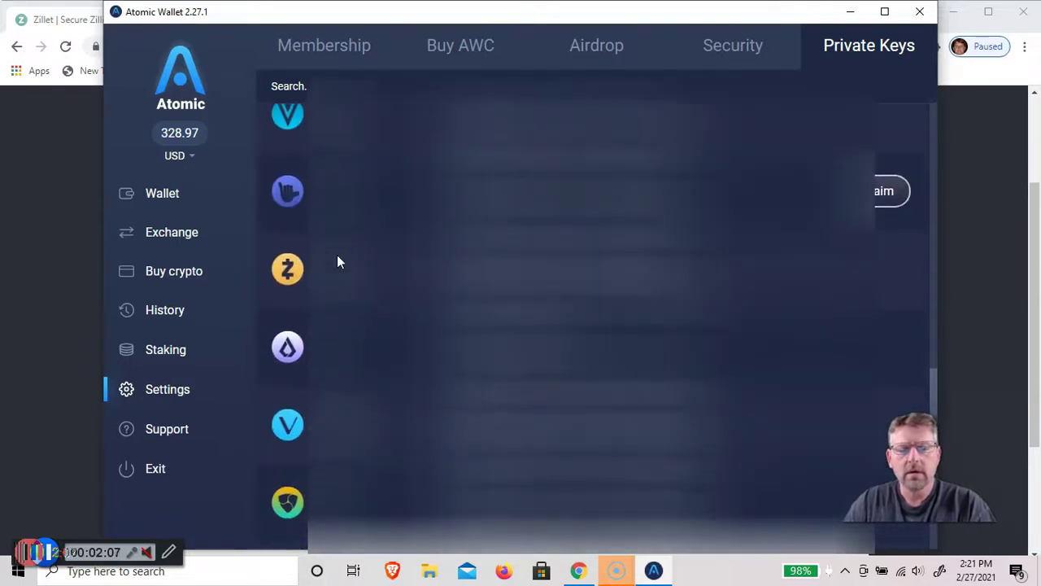
{"action": "scroll", "coordinate": [339, 261], "scroll_direction": "down", "scroll_amount": 8}
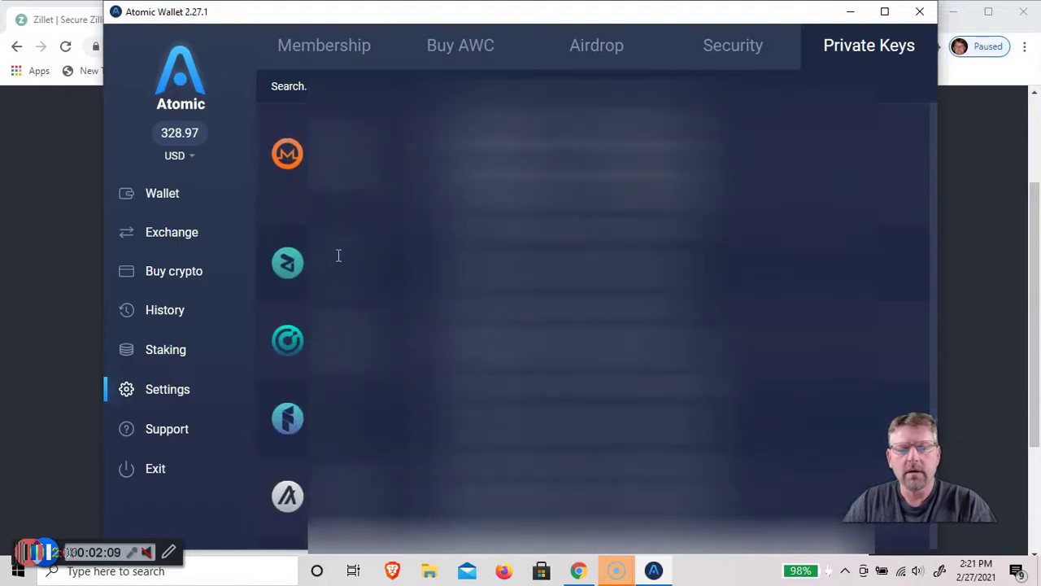
{"action": "left_click", "coordinate": [449, 291]}
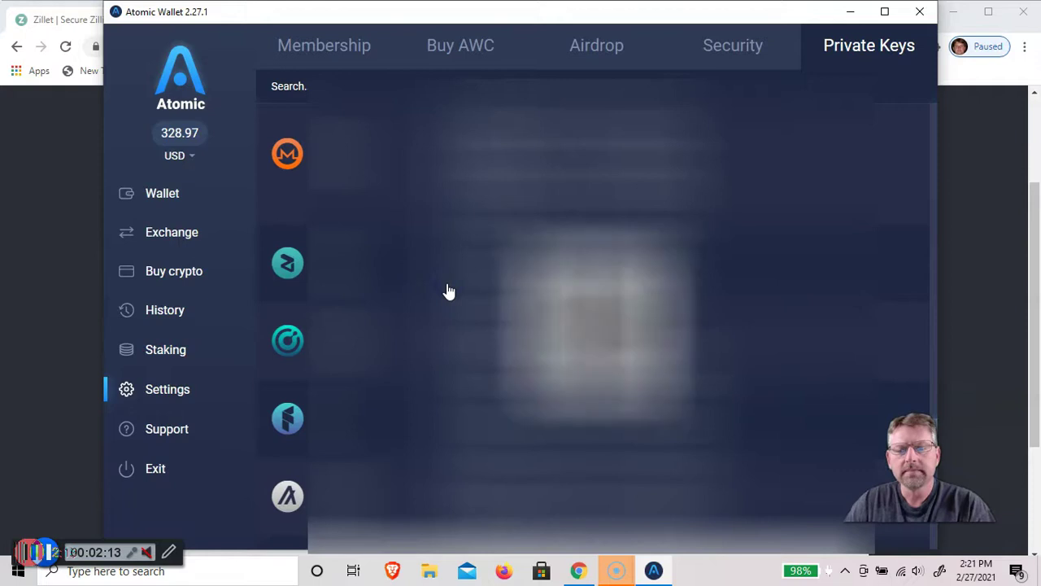
{"action": "left_click", "coordinate": [499, 291]}
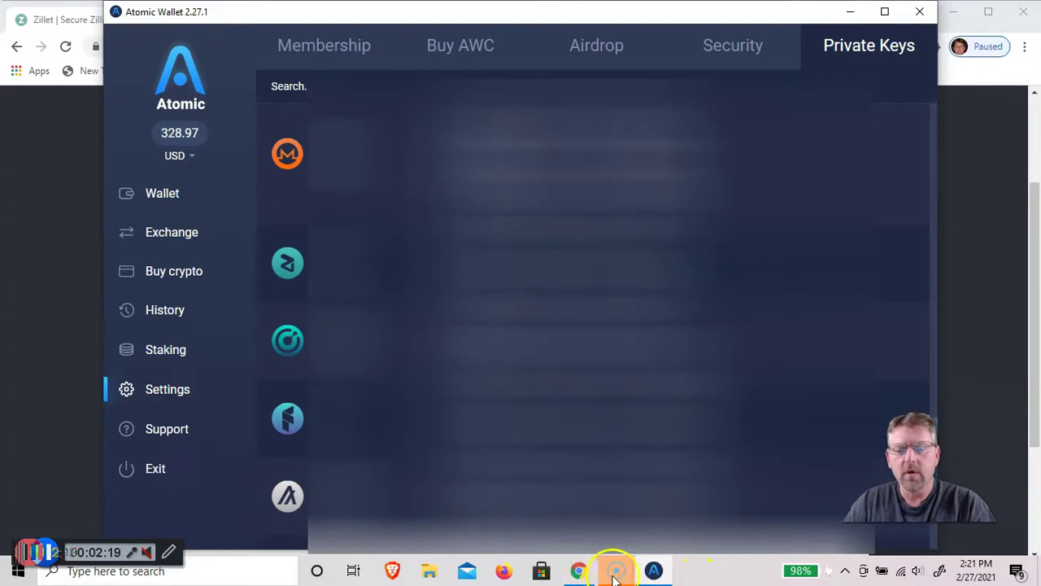
- Switch to Zillet in Chrome and load the wallet by private key access, pasting the copied private key
{"action": "left_click", "coordinate": [582, 571]}
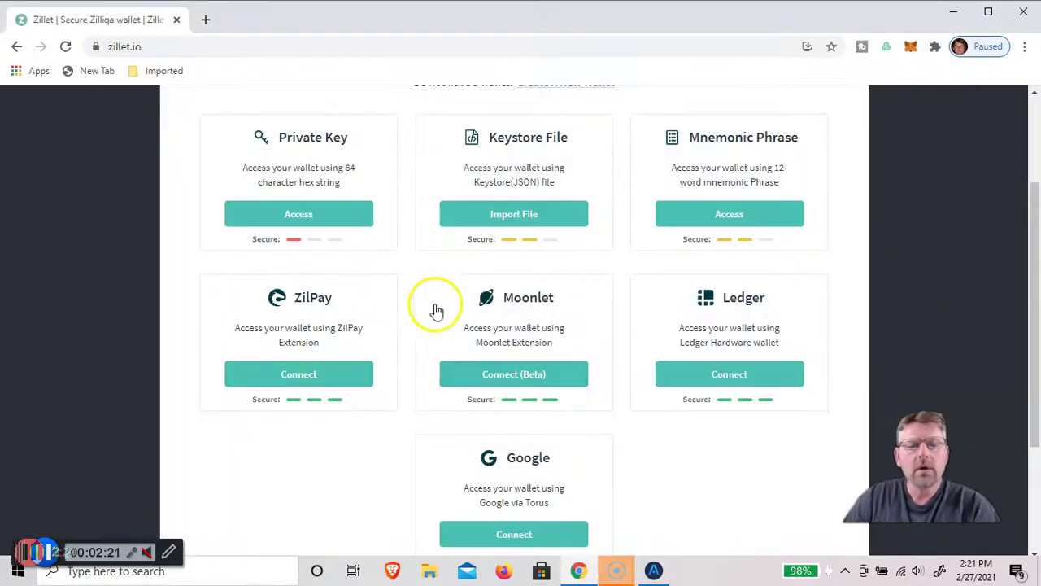
{"action": "scroll", "coordinate": [433, 308], "scroll_direction": "up", "scroll_amount": 2}
{"action": "scroll", "coordinate": [435, 308], "scroll_direction": "down", "scroll_amount": 2}
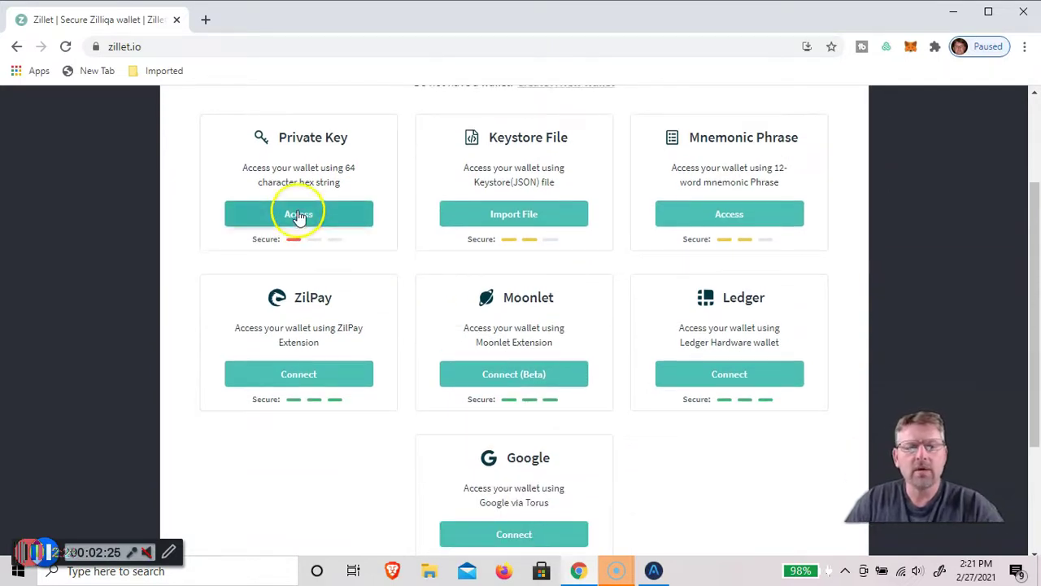
{"action": "left_click", "coordinate": [298, 214]}
{"action": "left_click", "coordinate": [347, 333]}
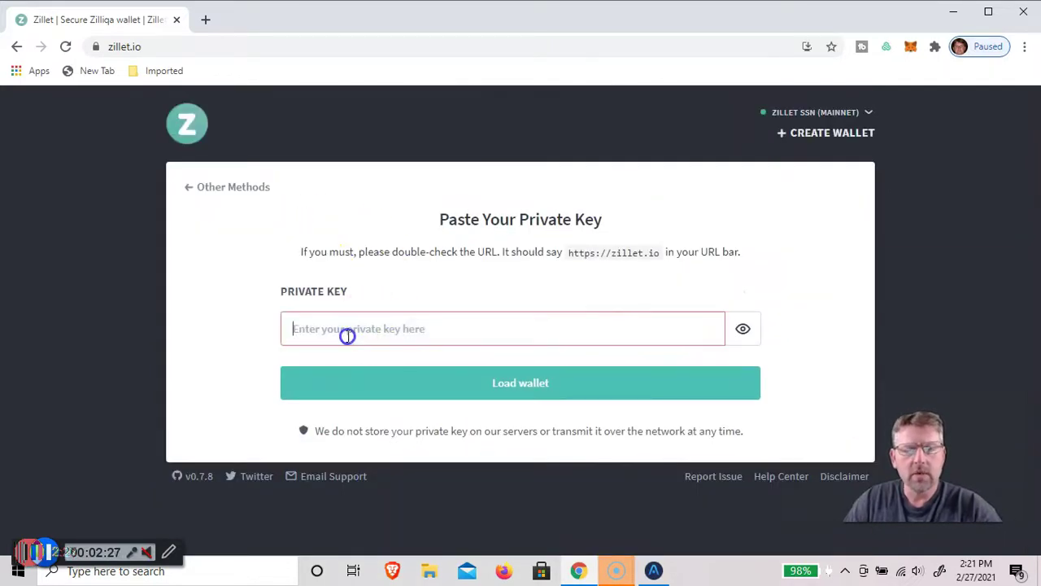
{"action": "right_click", "coordinate": [348, 332]}
{"action": "left_click", "coordinate": [388, 233]}
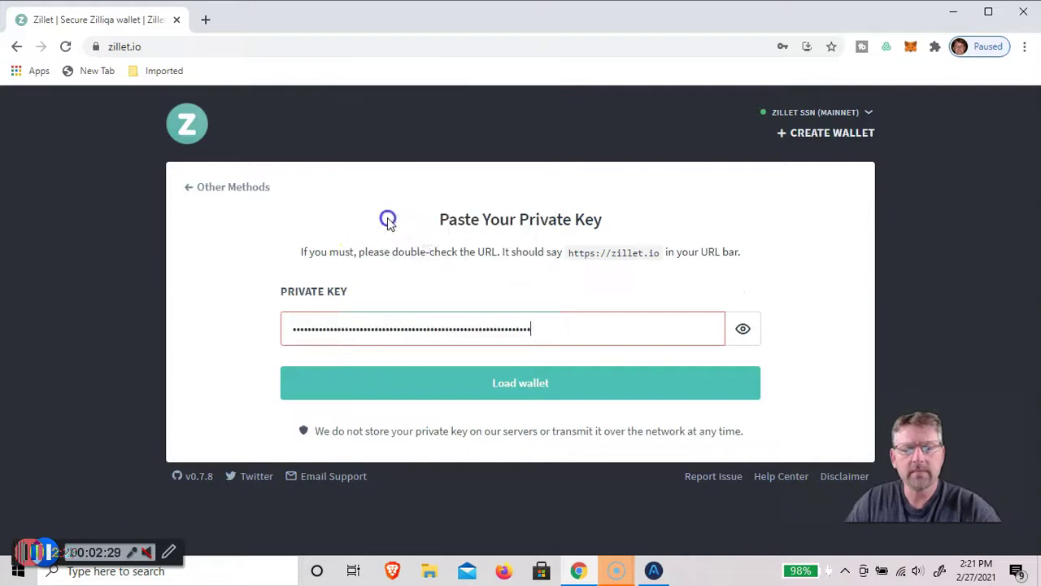
{"action": "left_click", "coordinate": [524, 390]}
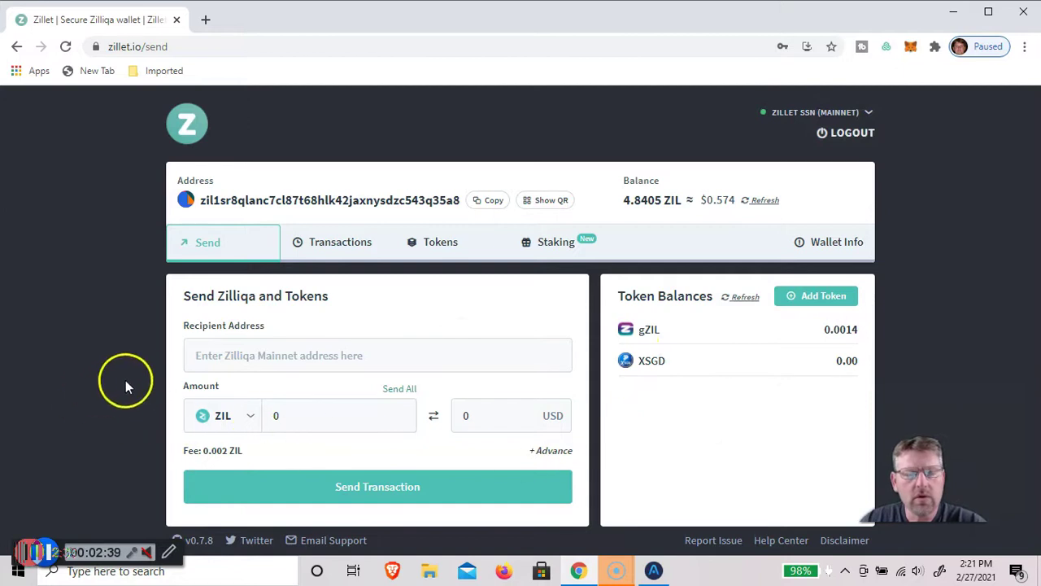
- Review the wallet's transaction history, including its stakes, claimed rewards and transfers
{"action": "left_click", "coordinate": [334, 238]}
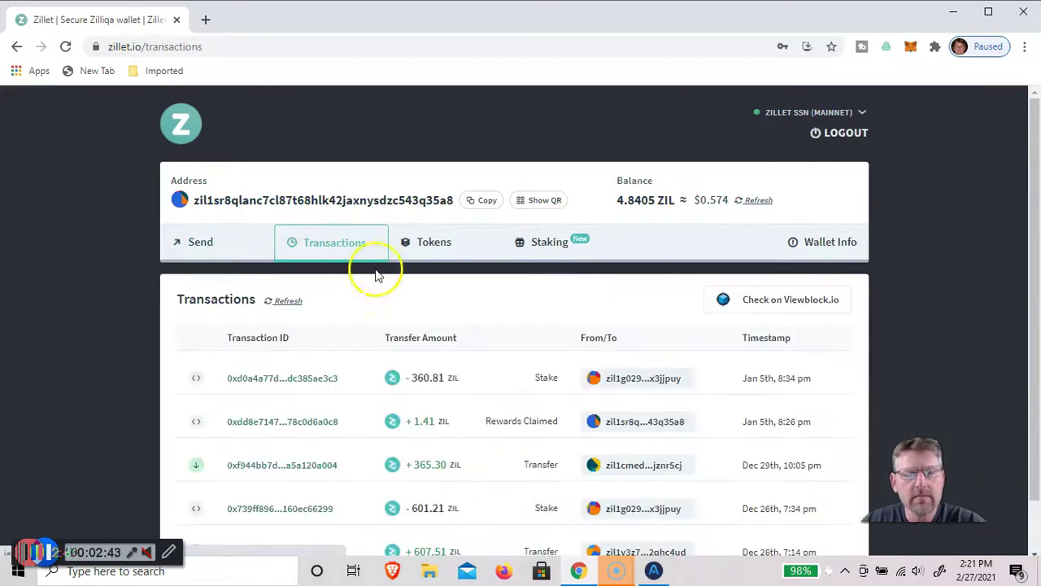
{"action": "scroll", "coordinate": [536, 394], "scroll_direction": "down", "scroll_amount": 1}
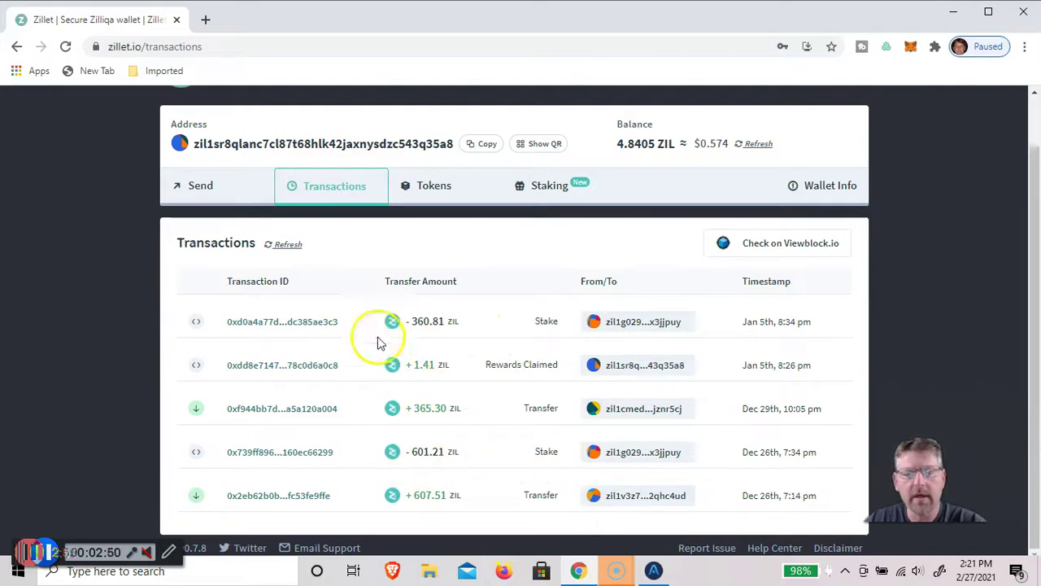
{"action": "scroll", "coordinate": [458, 323], "scroll_direction": "up", "scroll_amount": 1}
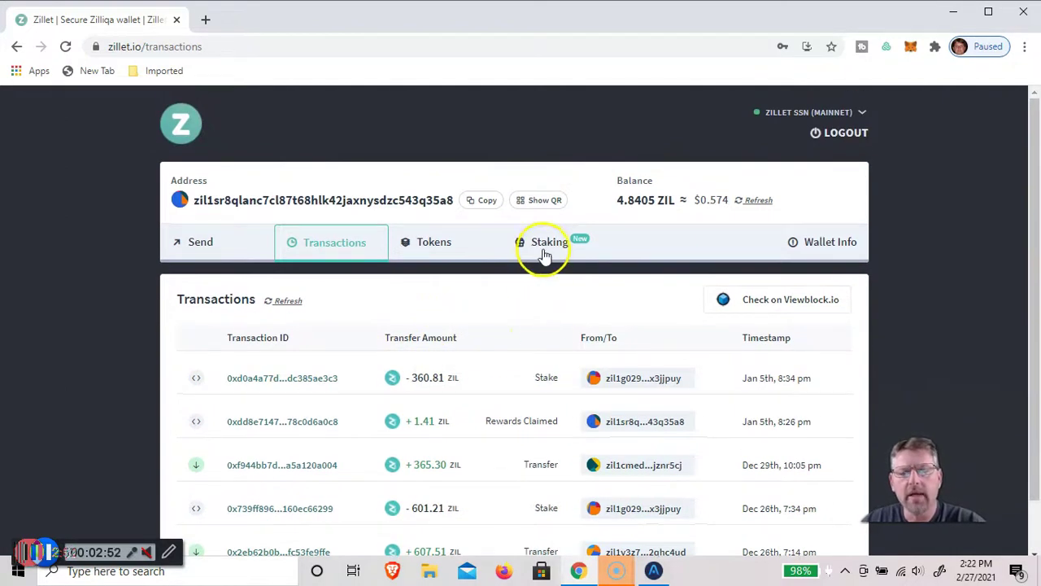
- On the staking page, examine the destination nodes and commission rates offered for a stake transfer, and cancel without transferring
{"action": "left_click", "coordinate": [545, 248]}
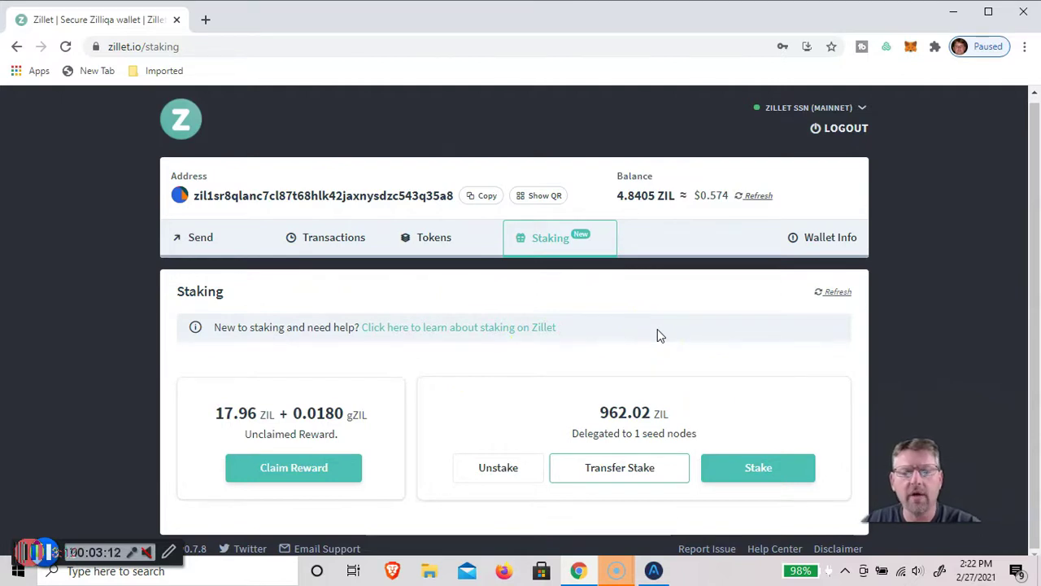
{"action": "left_click", "coordinate": [631, 479]}
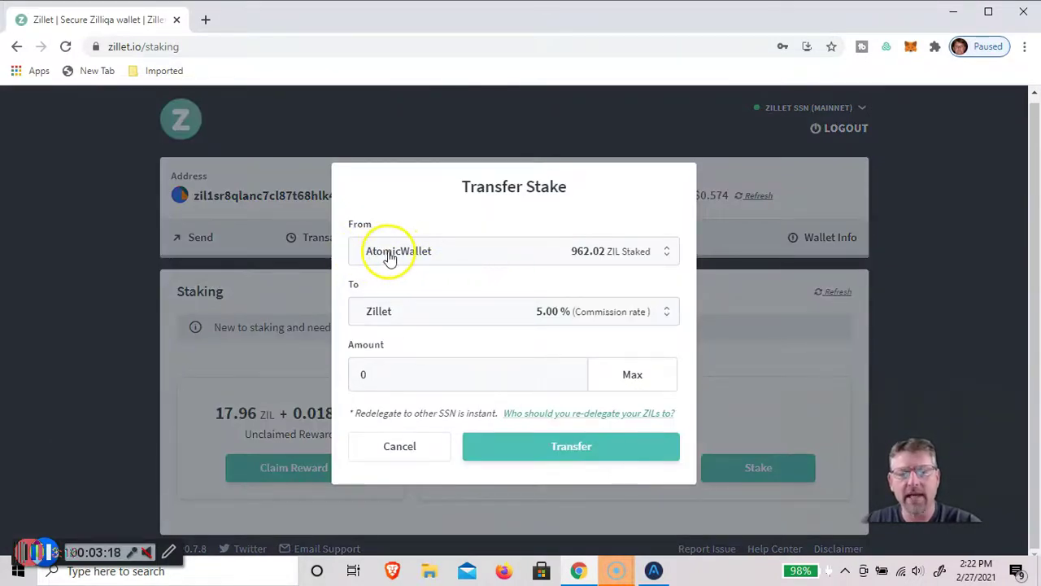
{"action": "left_click", "coordinate": [663, 317]}
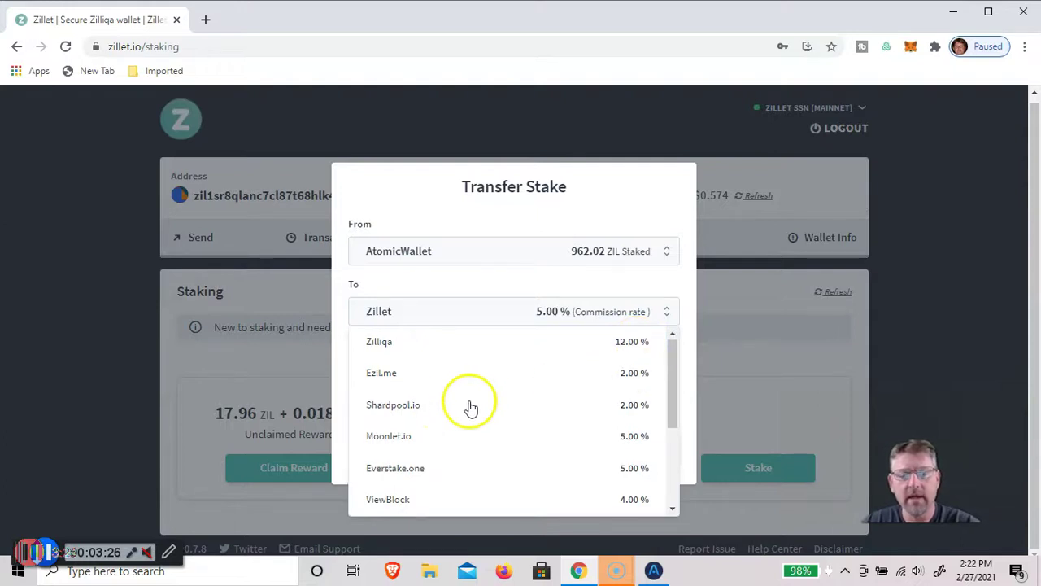
{"action": "scroll", "coordinate": [463, 407], "scroll_direction": "down", "scroll_amount": 1}
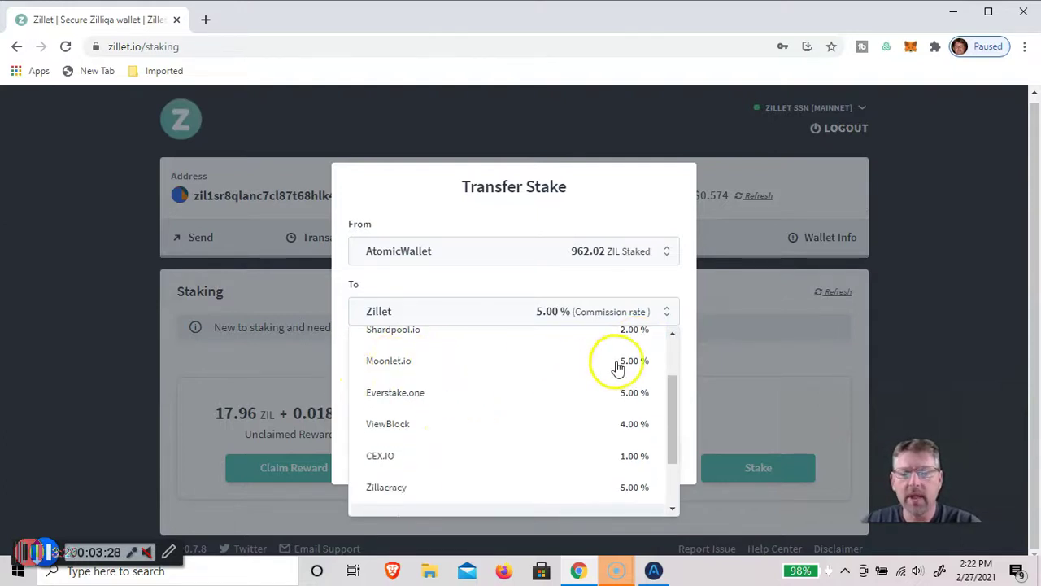
{"action": "scroll", "coordinate": [635, 368], "scroll_direction": "down", "scroll_amount": 1}
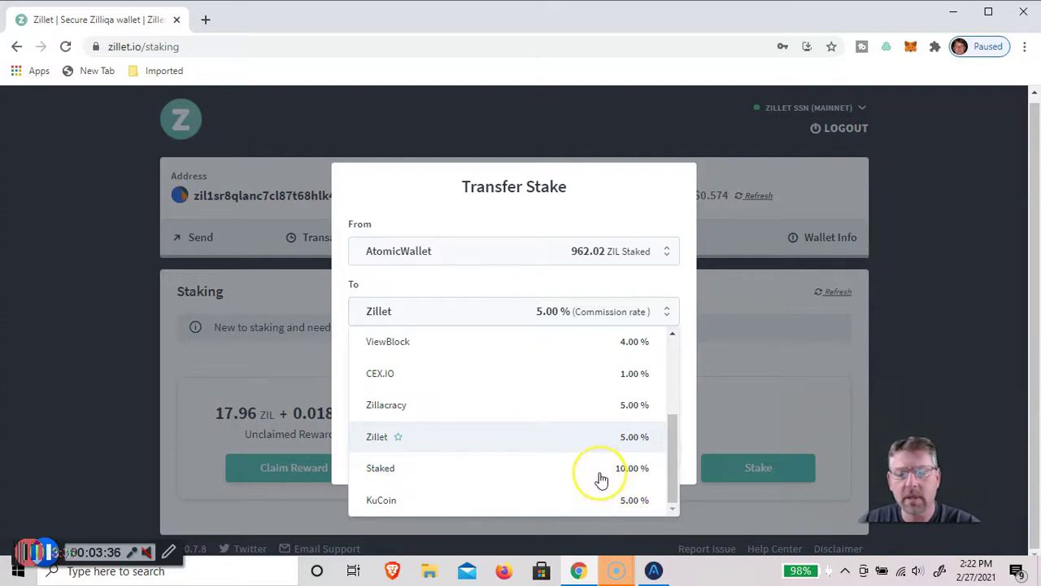
{"action": "scroll", "coordinate": [602, 484], "scroll_direction": "up", "scroll_amount": 3}
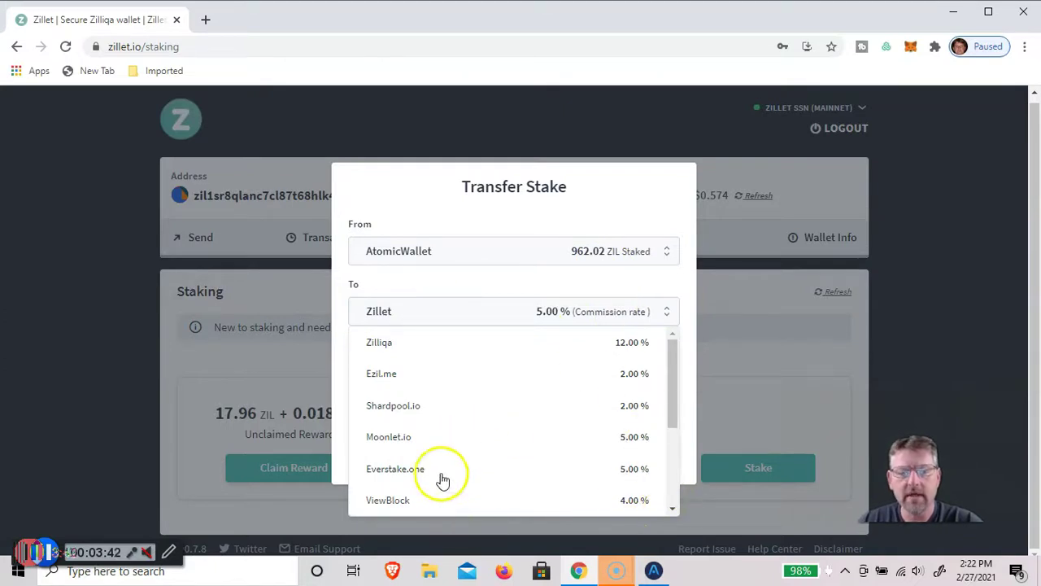
{"action": "left_click", "coordinate": [635, 129]}
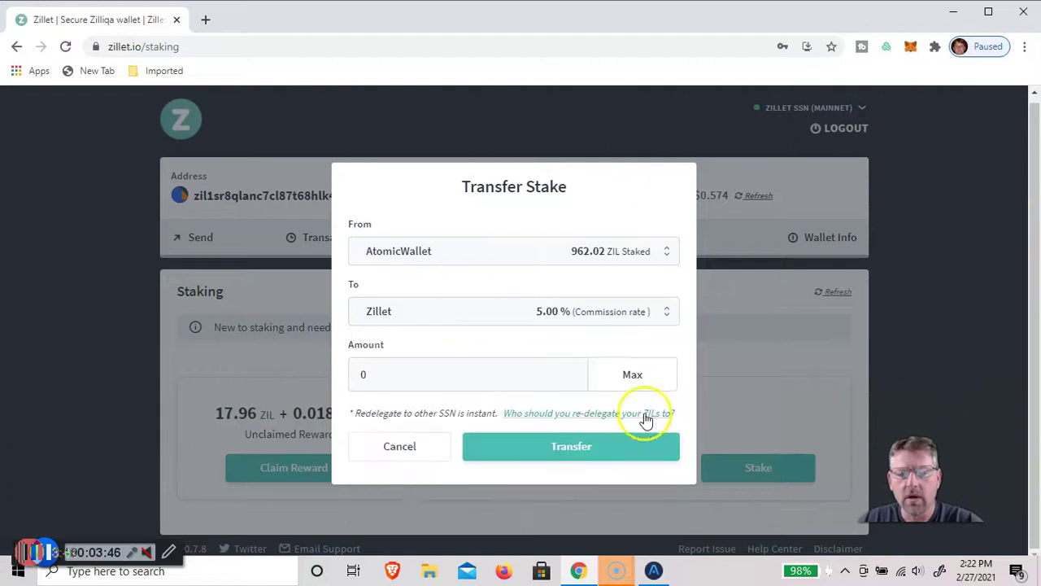
{"action": "left_click", "coordinate": [399, 449]}
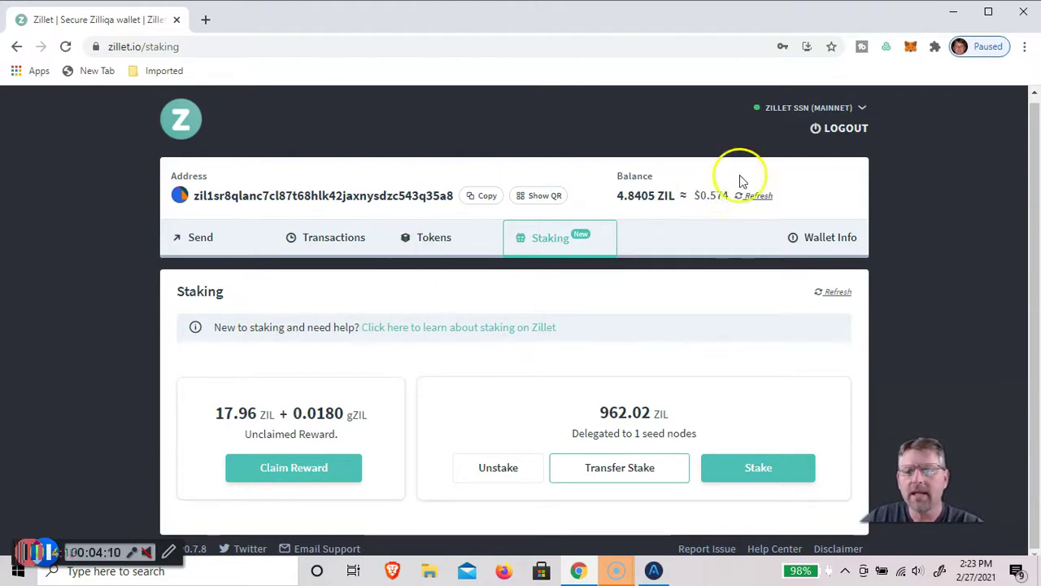
- Refresh the wallet's ZIL balance
{"action": "left_click", "coordinate": [756, 198]}
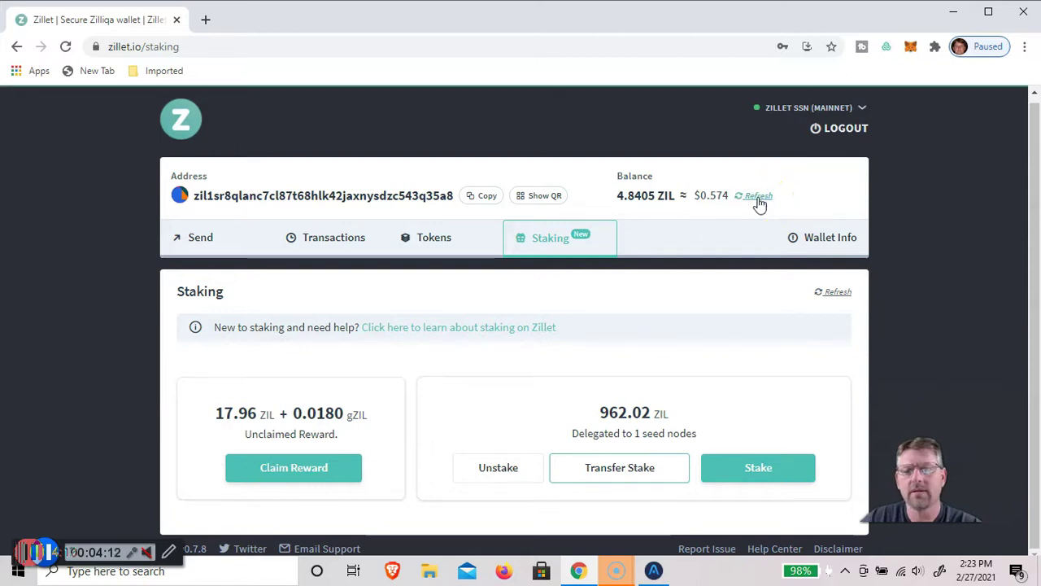